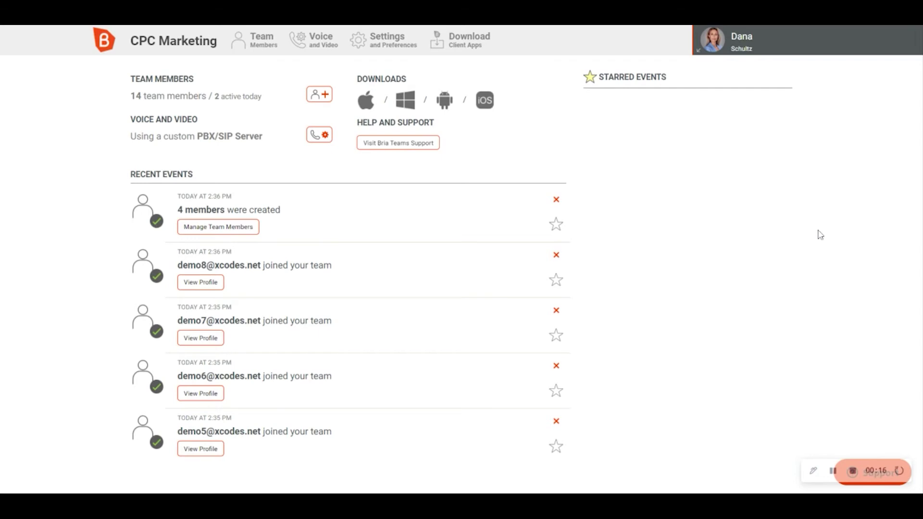
Step: From the voice services page, start a new voice service and choose Select from Providers
{"action": "left_click", "coordinate": [322, 49]}
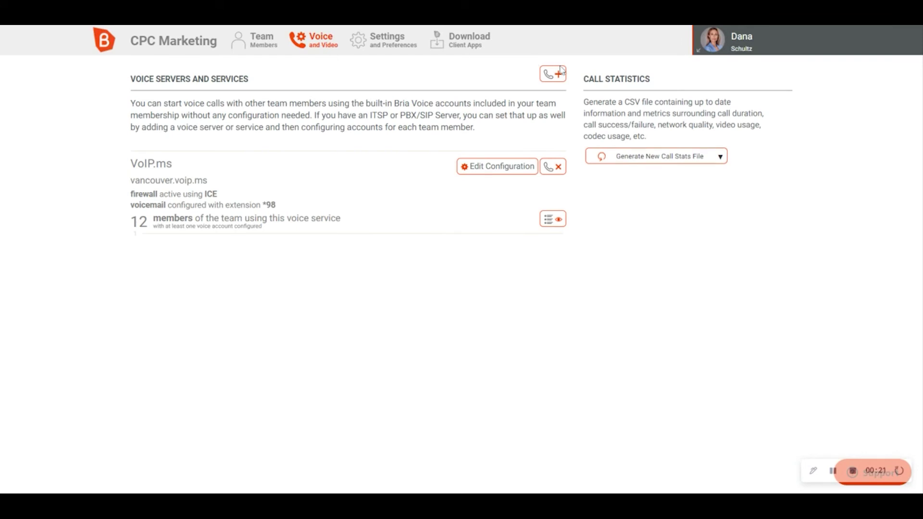
{"action": "left_click", "coordinate": [560, 71]}
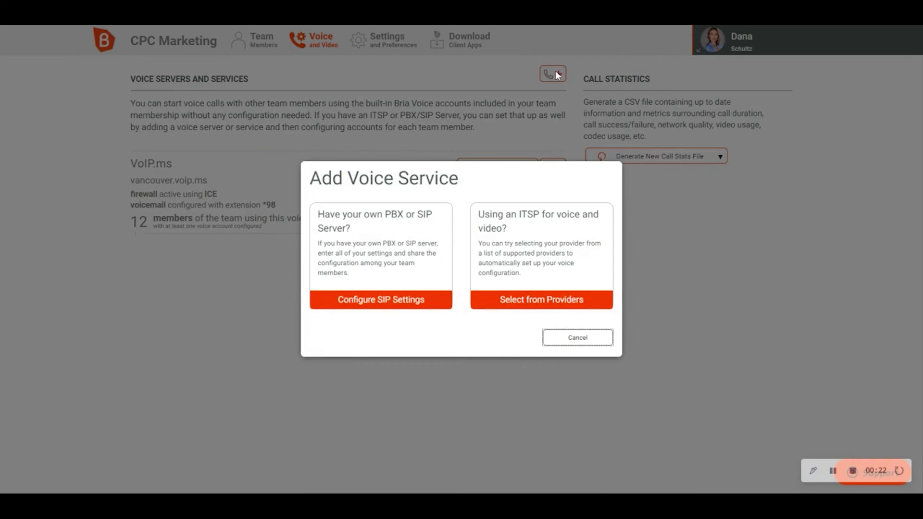
{"action": "left_click", "coordinate": [557, 308]}
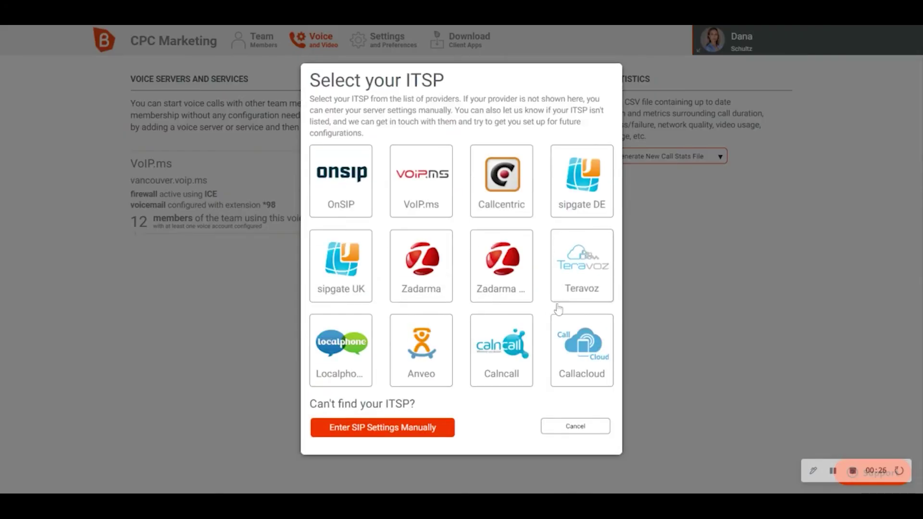
Step: Choose VoIP.ms, labelling the service Demo 3 with domain vancouver.voip.ms
{"action": "left_click", "coordinate": [446, 180]}
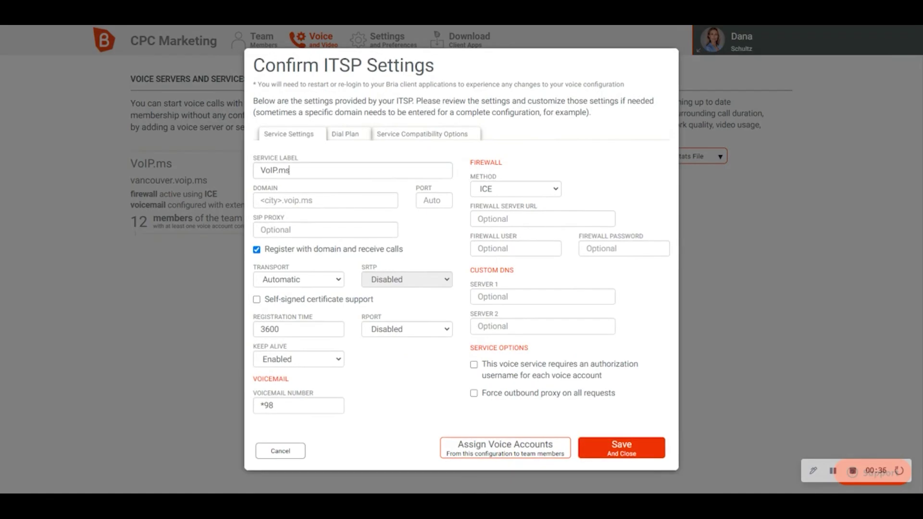
{"action": "left_click_drag", "start_coordinate": [290, 170], "coordinate": [253, 170]}
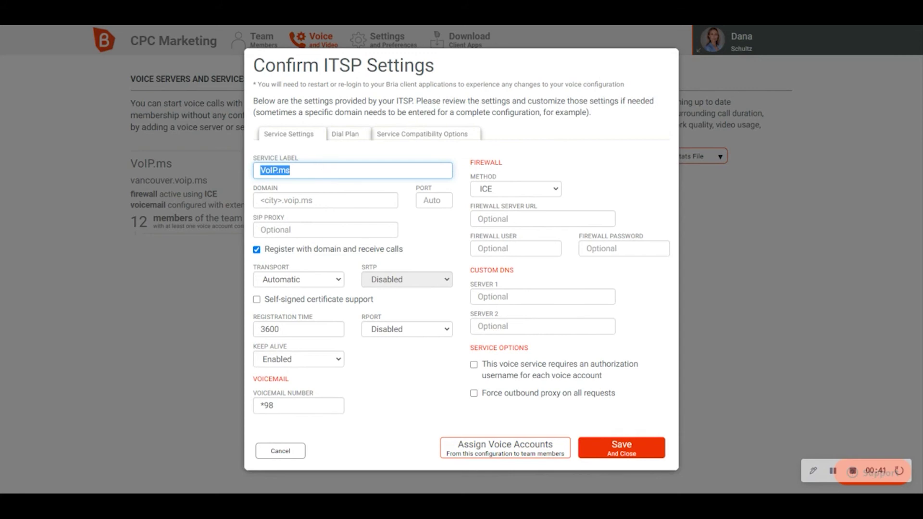
{"action": "type", "text": "Demo"}
{"action": "type", "text": " 3"}
{"action": "key", "text": "Tab"}
{"action": "type", "text": "vancouver.voip.ms"}
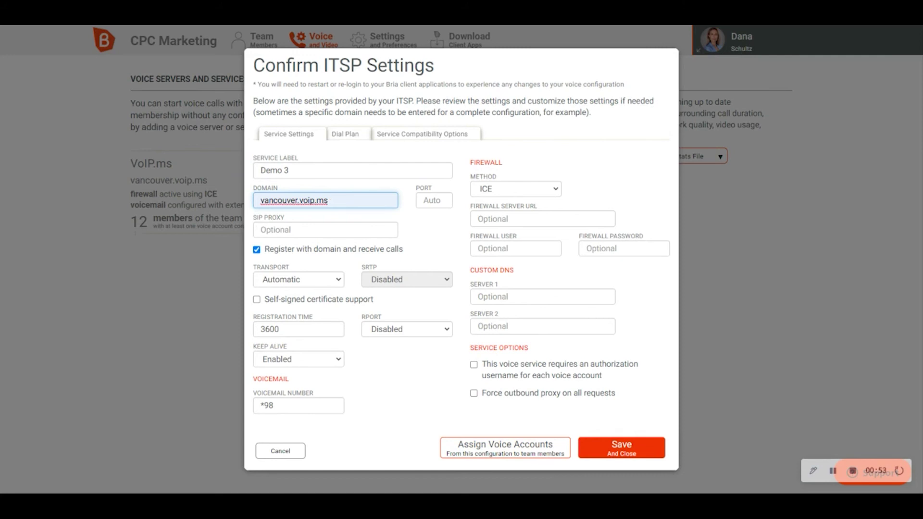
Step: Review the dial plan and service compatibility settings, then return to the main settings
{"action": "left_click", "coordinate": [346, 134]}
{"action": "left_click", "coordinate": [425, 141]}
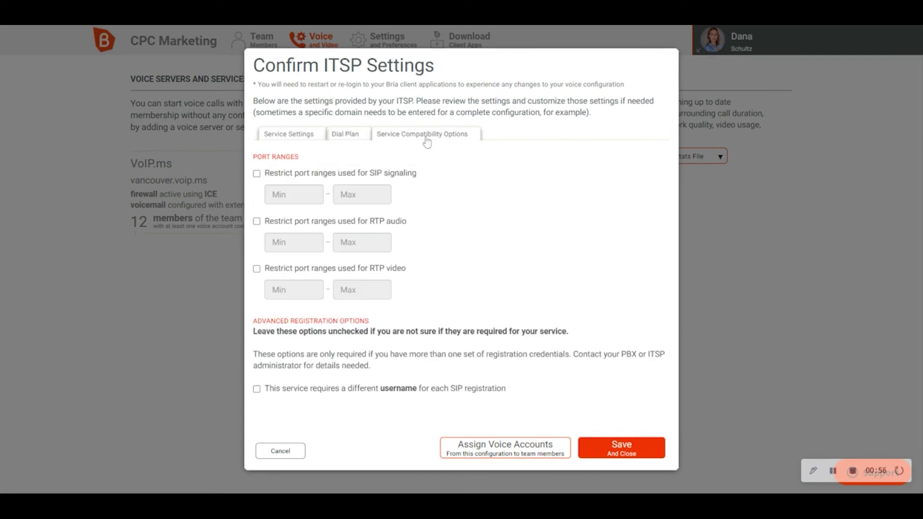
{"action": "left_click", "coordinate": [292, 137]}
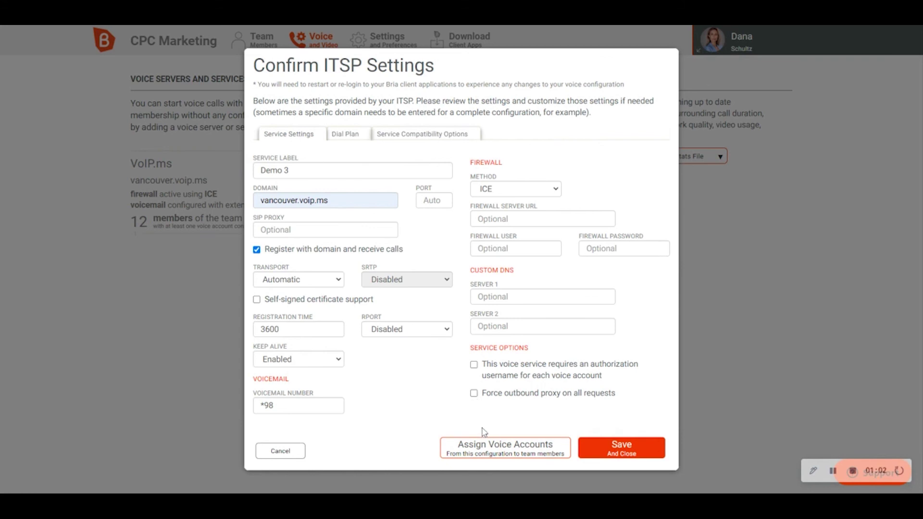
{"action": "left_click", "coordinate": [489, 451]}
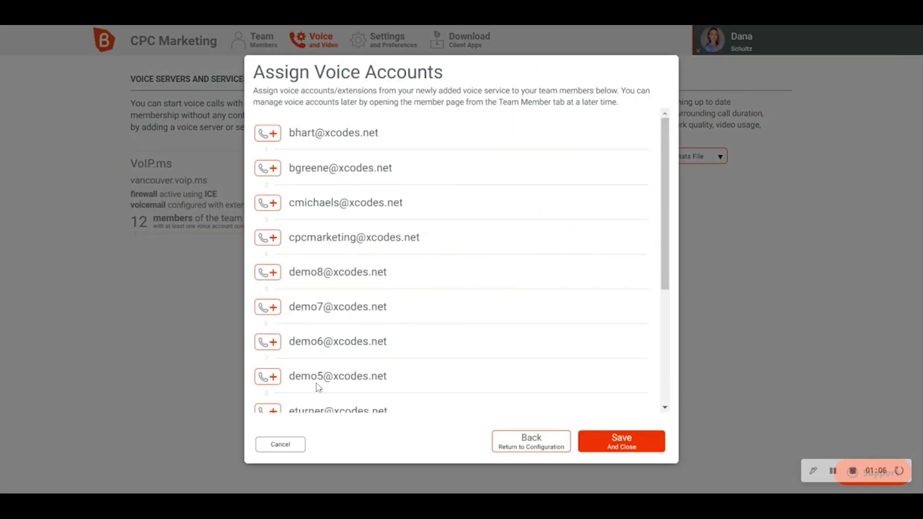
{"action": "left_click", "coordinate": [264, 310]}
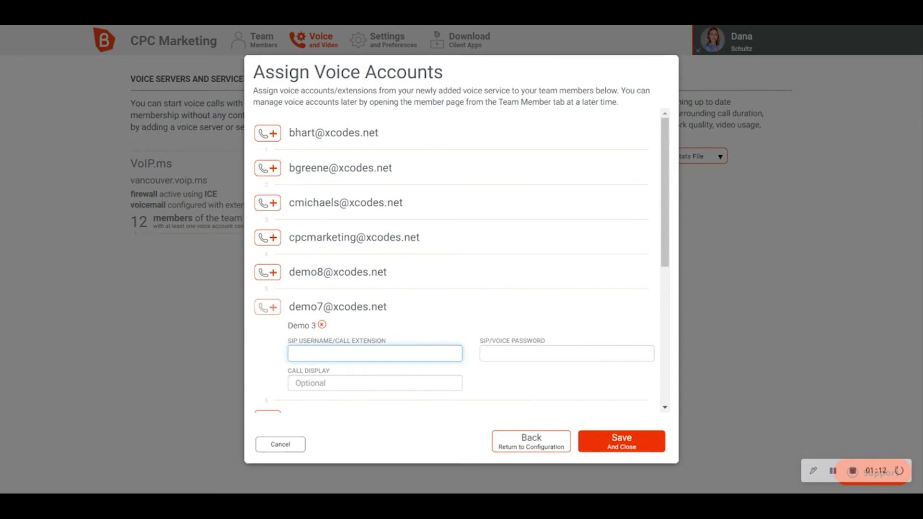
{"action": "key", "text": "Tab"}
{"action": "key", "text": "Tab"}
{"action": "type", "text": "Demo 7"}
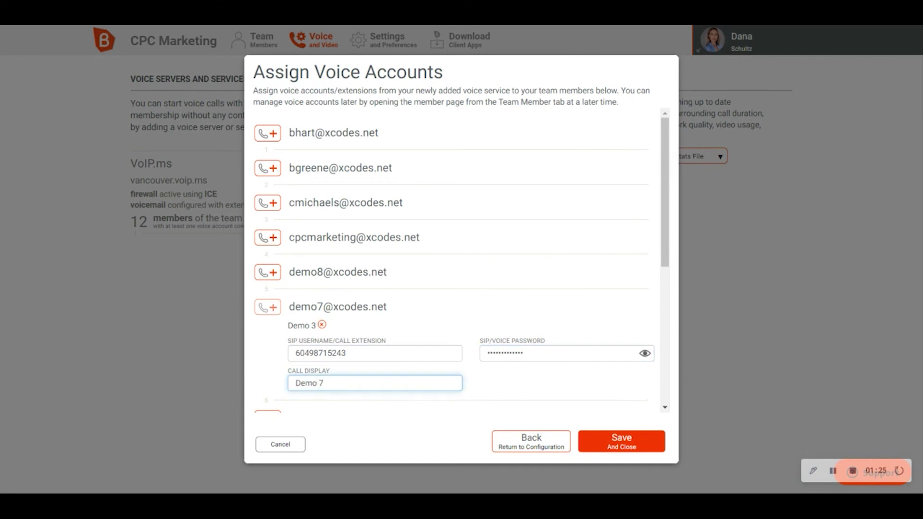
{"action": "left_click", "coordinate": [648, 438]}
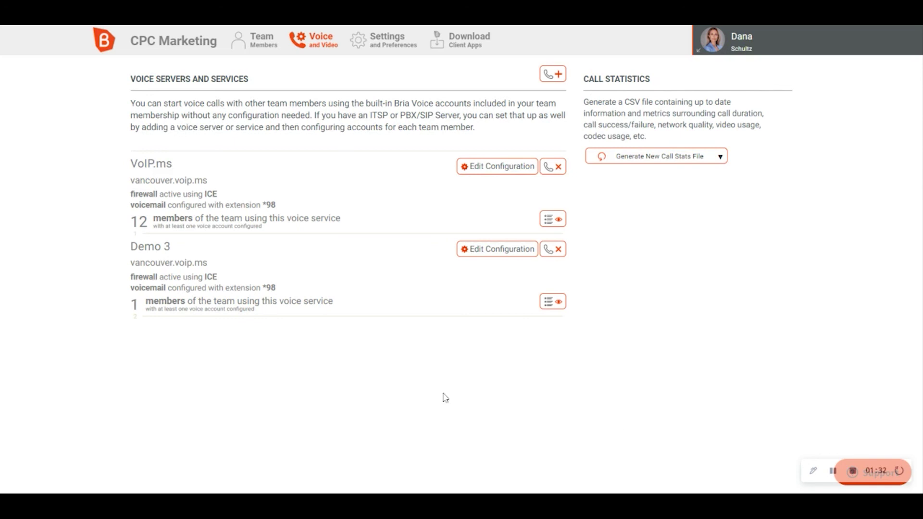
Step: Open Demo Seven's member details from the Team Members list
{"action": "left_click", "coordinate": [261, 39]}
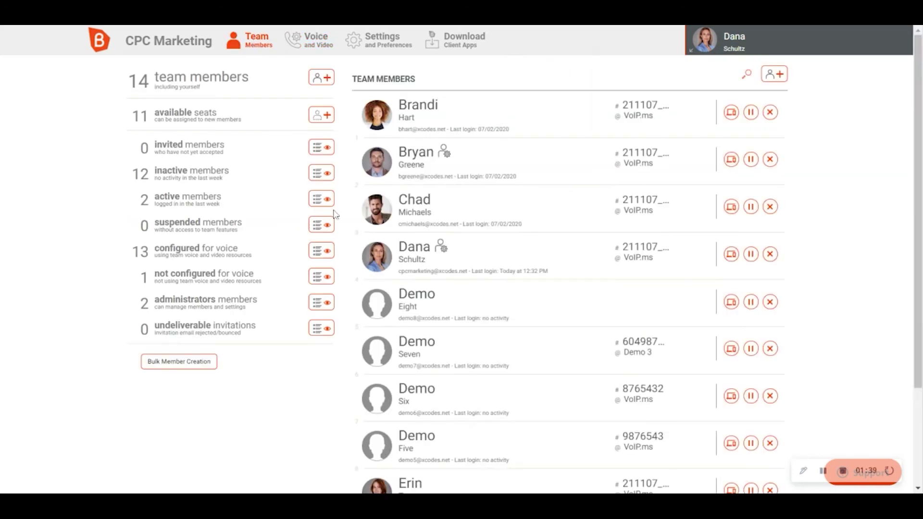
{"action": "left_click", "coordinate": [411, 351]}
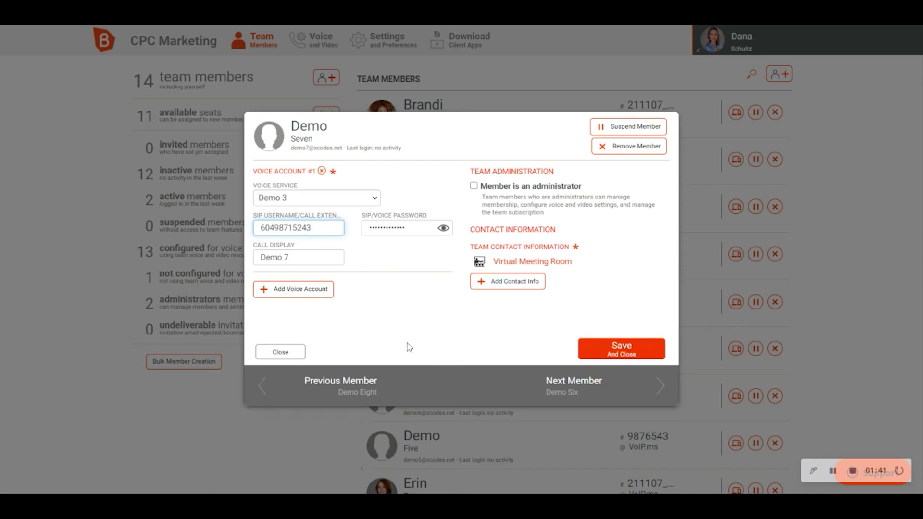